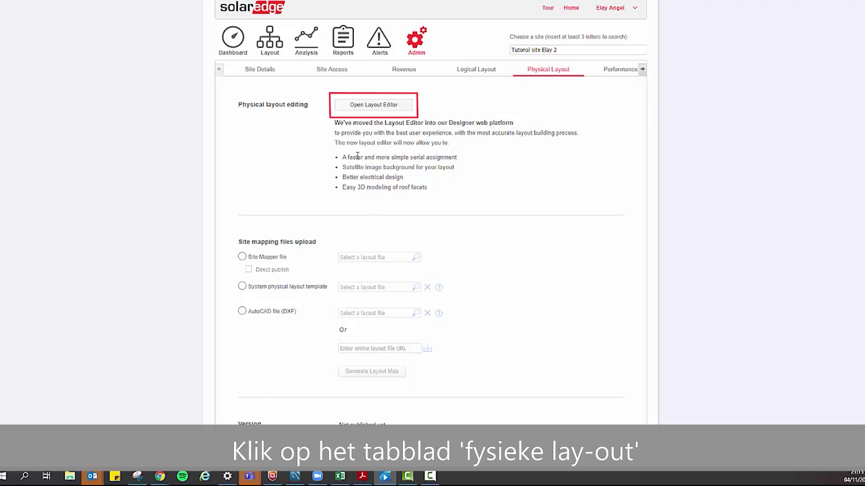
Step: Open the layout editor from the site's Admin > Physical Layout page
{"action": "left_click", "coordinate": [369, 107]}
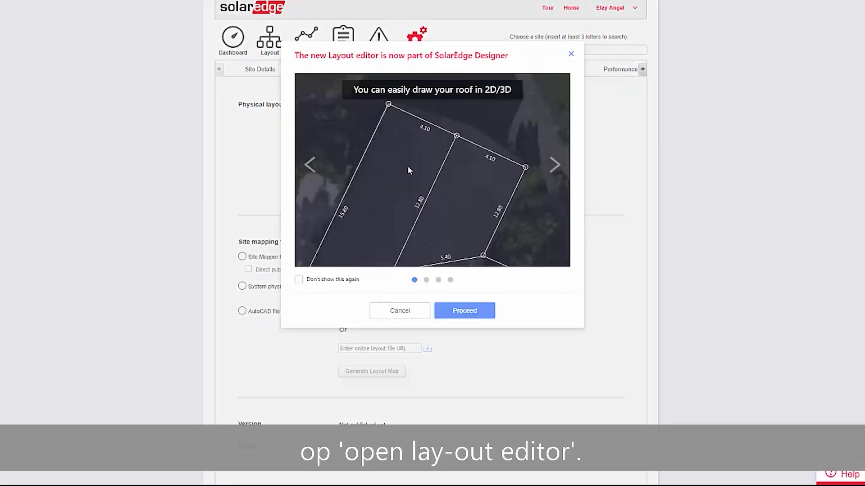
Step: Proceed from the announcement dialog into the new SolarEdge Designer layout editor
{"action": "left_click", "coordinate": [484, 315]}
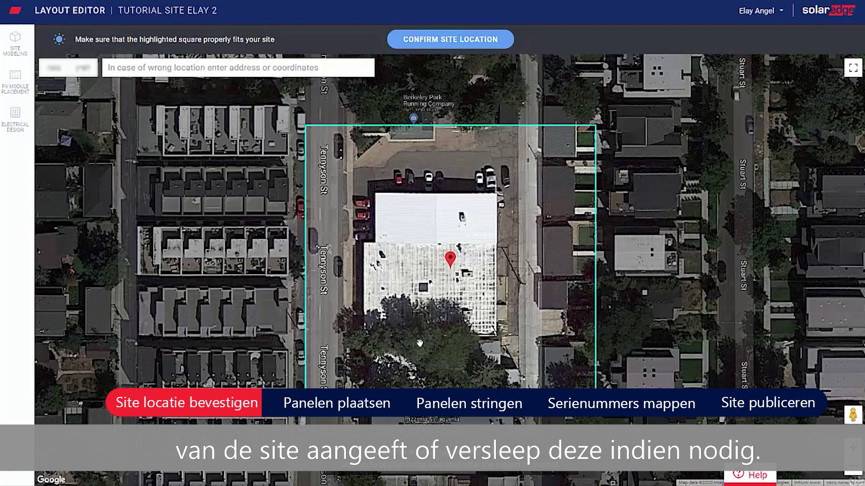
Step: Place the site pin on the northern part of the white-roofed building and confirm the location
{"action": "left_click_drag", "start_coordinate": [450, 262], "coordinate": [431, 215]}
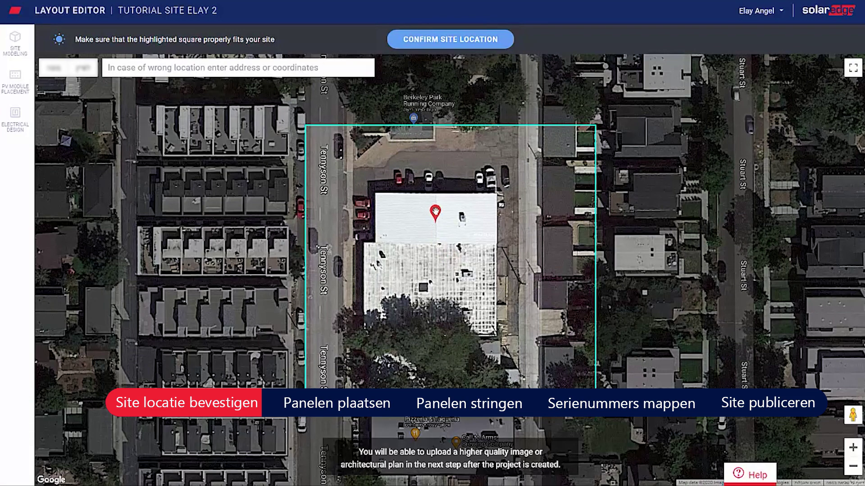
{"action": "scroll", "coordinate": [452, 241], "scroll_direction": "down", "scroll_amount": 1}
{"action": "scroll", "coordinate": [452, 243], "scroll_direction": "up", "scroll_amount": 2}
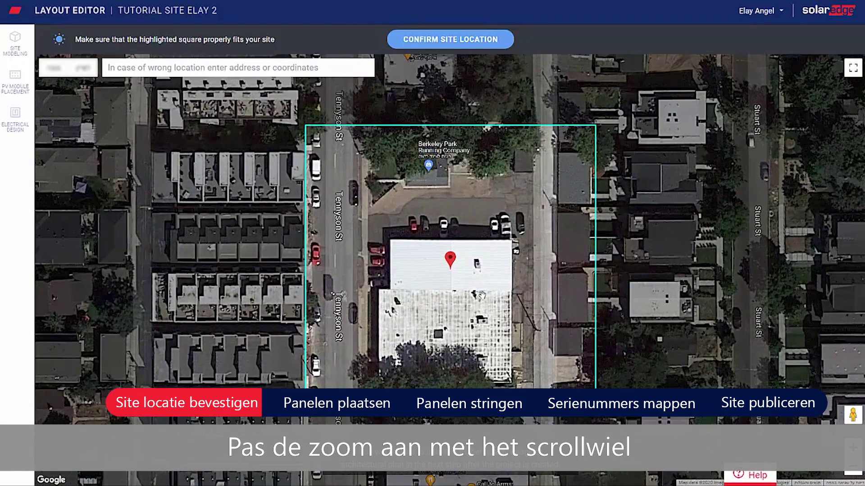
{"action": "scroll", "coordinate": [480, 285], "scroll_direction": "up", "scroll_amount": 1}
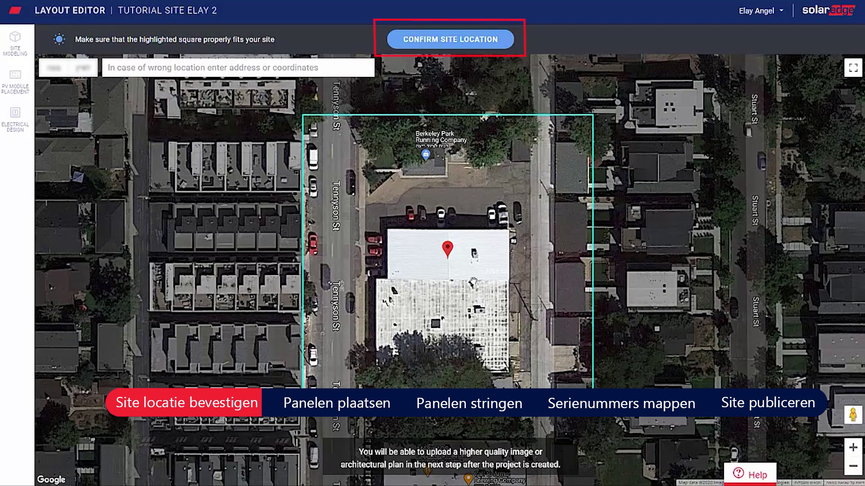
{"action": "left_click", "coordinate": [464, 39]}
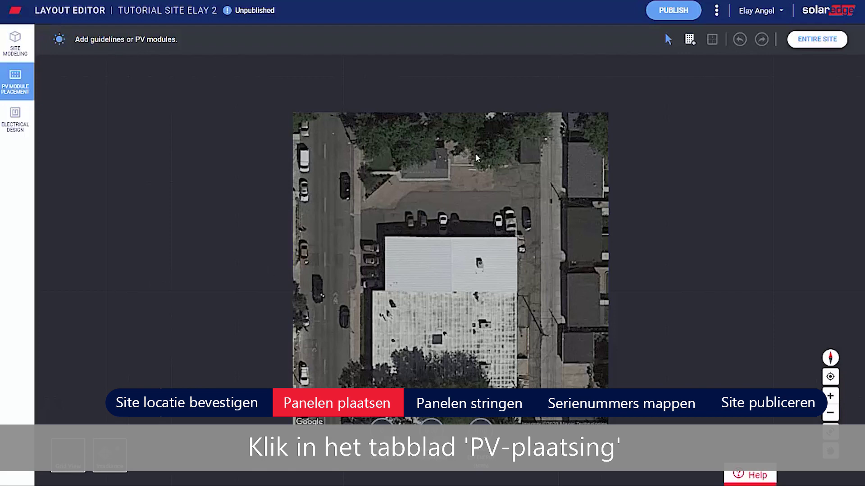
Step: Set up LG325N1K-A5 modules for placement, tilted 30° at 180° azimuth in landscape
{"action": "left_click", "coordinate": [687, 42]}
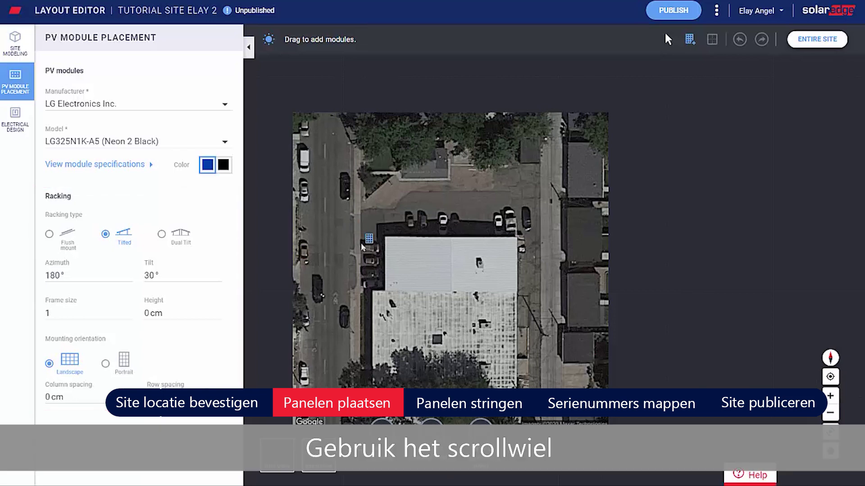
{"action": "scroll", "coordinate": [361, 247], "scroll_direction": "up", "scroll_amount": 2}
Step: Draw a 12-module array on the northern section of the building's roof
{"action": "scroll", "coordinate": [331, 219], "scroll_direction": "up", "scroll_amount": 1}
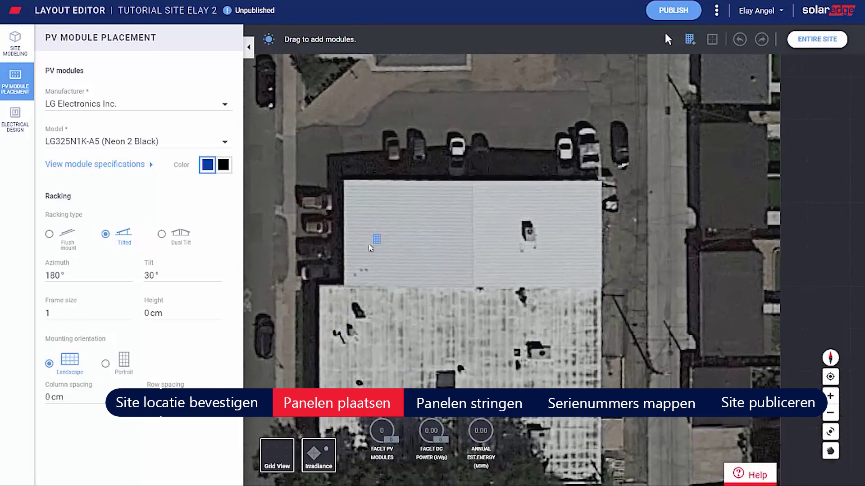
{"action": "left_click_drag", "start_coordinate": [369, 247], "coordinate": [459, 263]}
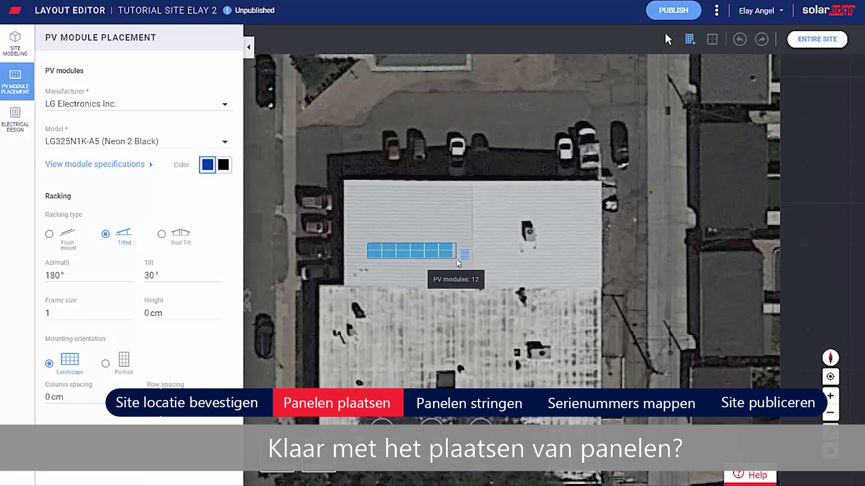
{"action": "left_click_drag", "start_coordinate": [458, 264], "coordinate": [458, 264]}
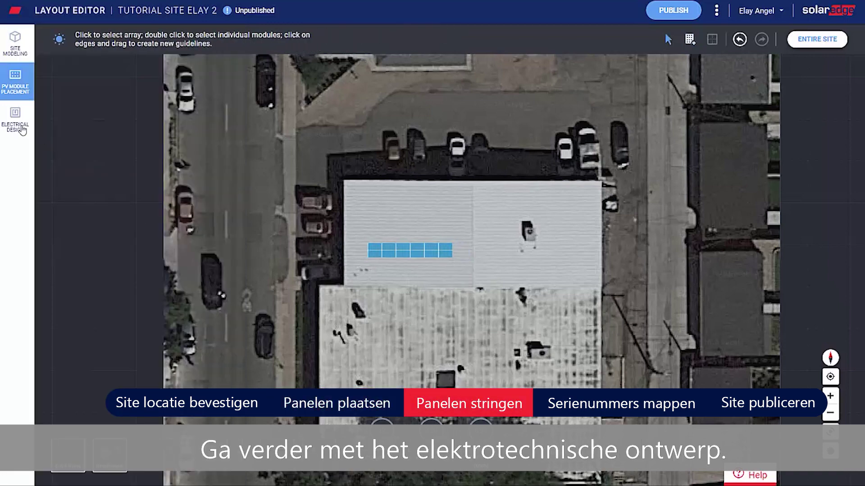
{"action": "left_click", "coordinate": [20, 130]}
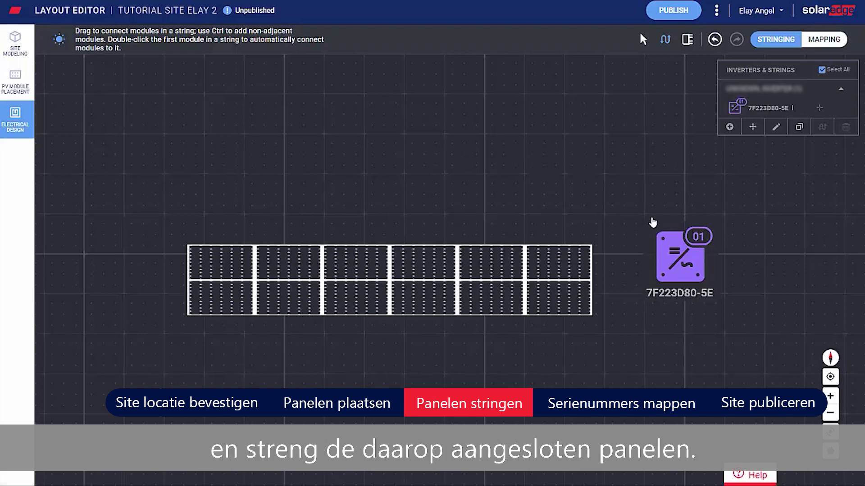
Step: String all 12 modules in order 1 to 12 as string 01 on inverter 7F223D80-5E
{"action": "mouse_move", "coordinate": [220, 263]}
{"action": "left_mouse_down"}
{"action": "mouse_move", "coordinate": [554, 268]}
{"action": "mouse_move", "coordinate": [546, 294]}
{"action": "mouse_move", "coordinate": [222, 292]}
{"action": "left_mouse_up"}
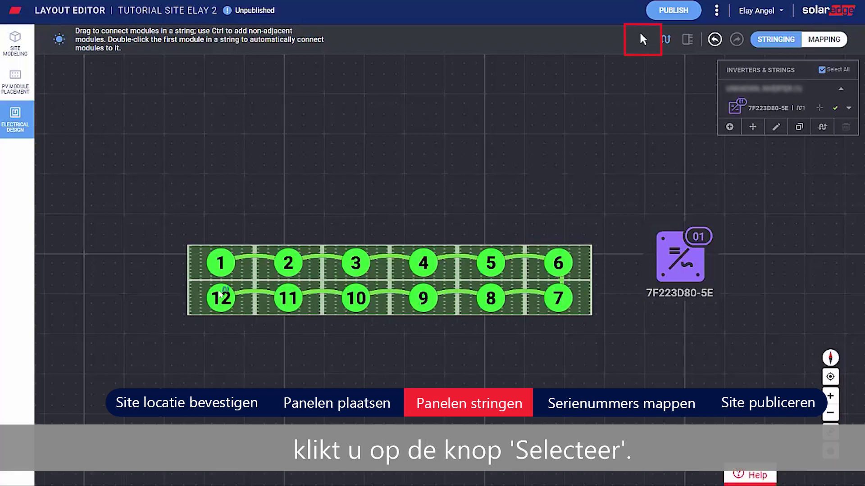
{"action": "left_click", "coordinate": [642, 45]}
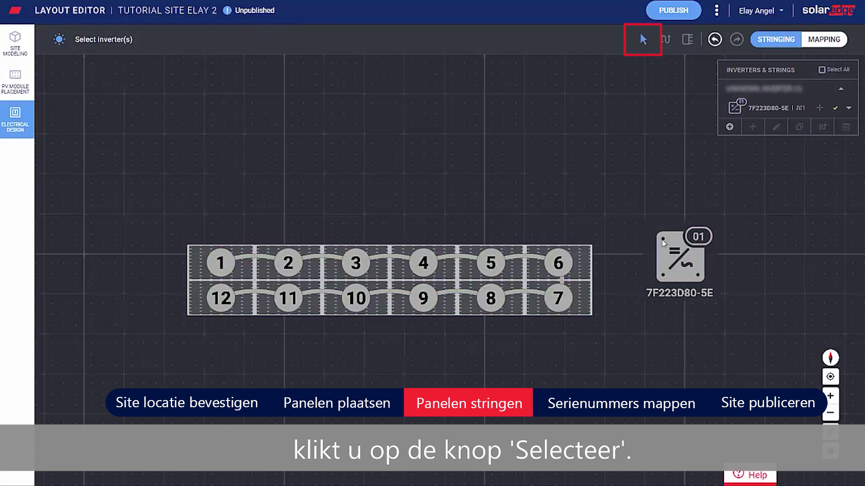
Step: Move inverter 7F223D80-5E from the right of the module string to above it
{"action": "left_click_drag", "start_coordinate": [482, 183], "coordinate": [356, 155]}
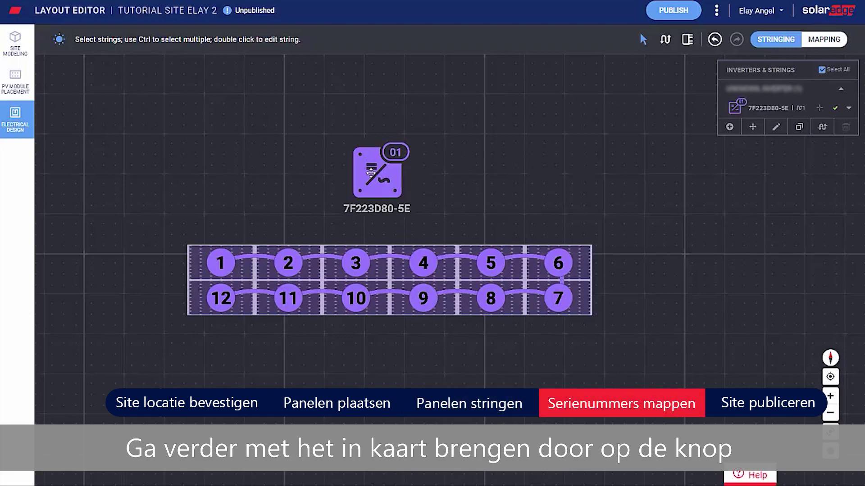
Step: Enter serial mapping, show the inverter's 12 unmapped optimizer serials, and select panel 1.1
{"action": "left_click", "coordinate": [825, 41]}
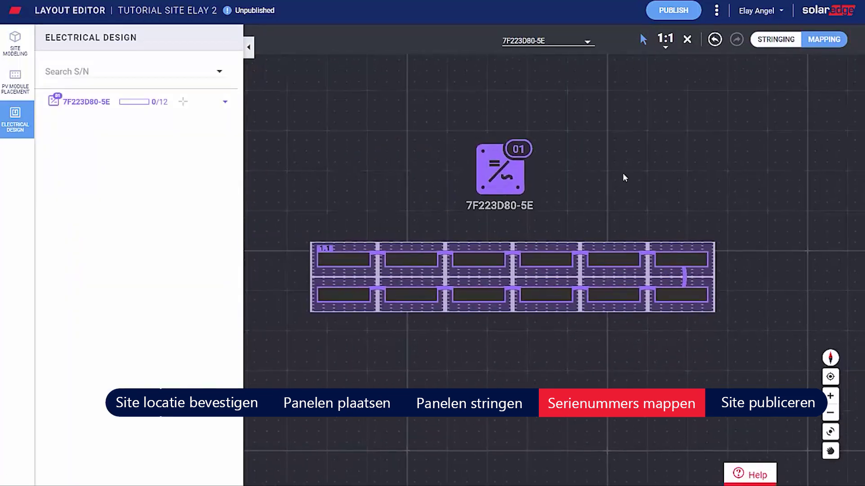
{"action": "left_click", "coordinate": [225, 102]}
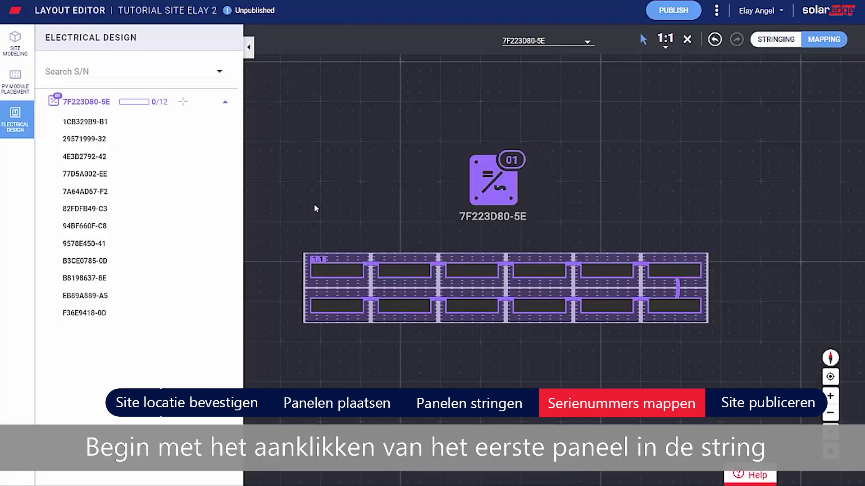
{"action": "left_click", "coordinate": [345, 273]}
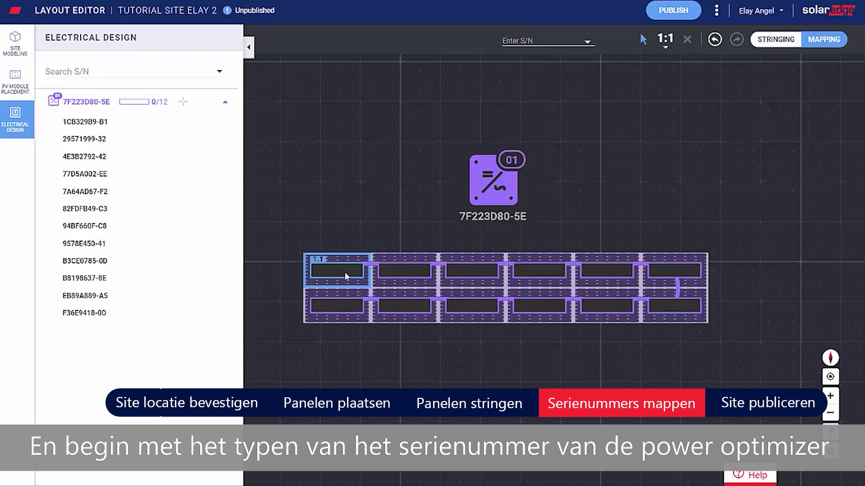
{"action": "type", "text": "B1"}
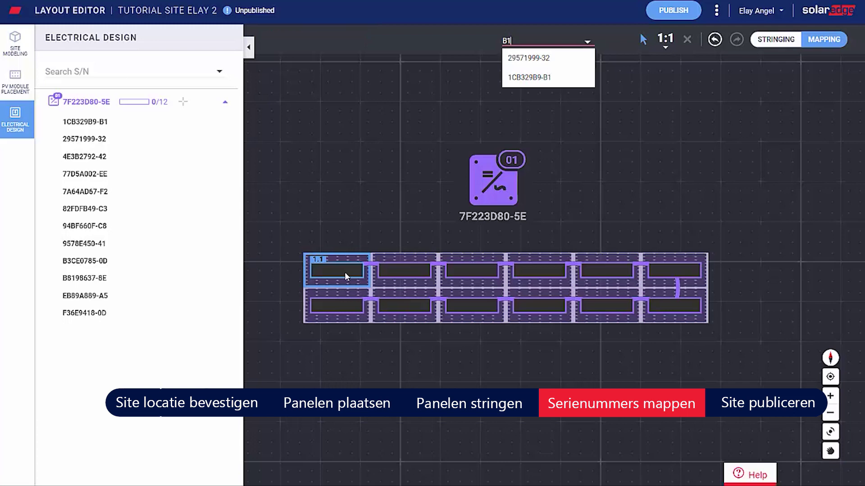
{"action": "key", "text": "Down"}
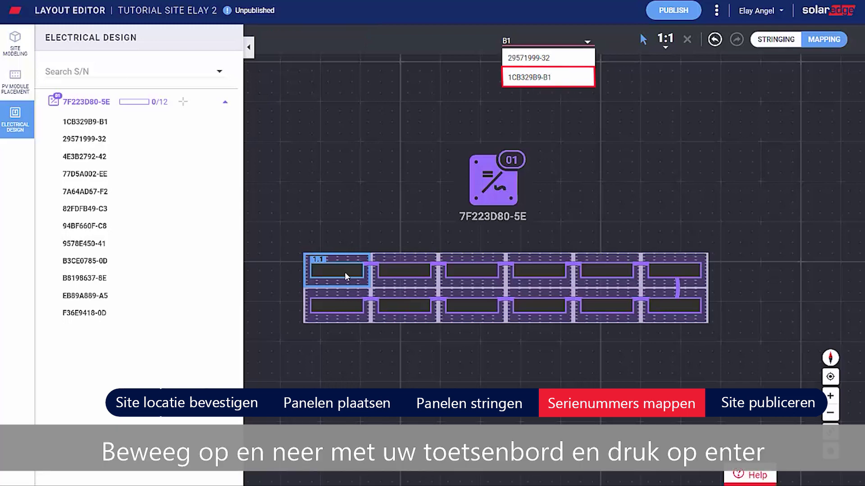
{"action": "key", "text": "Return"}
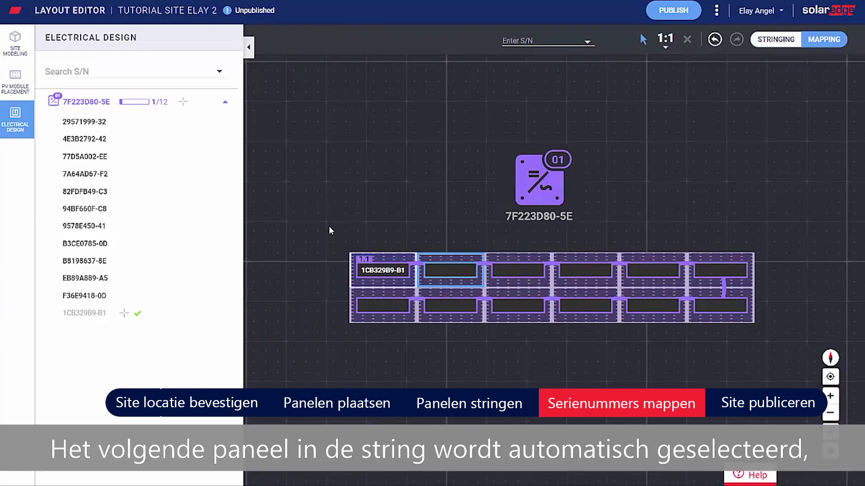
{"action": "type", "text": "32"}
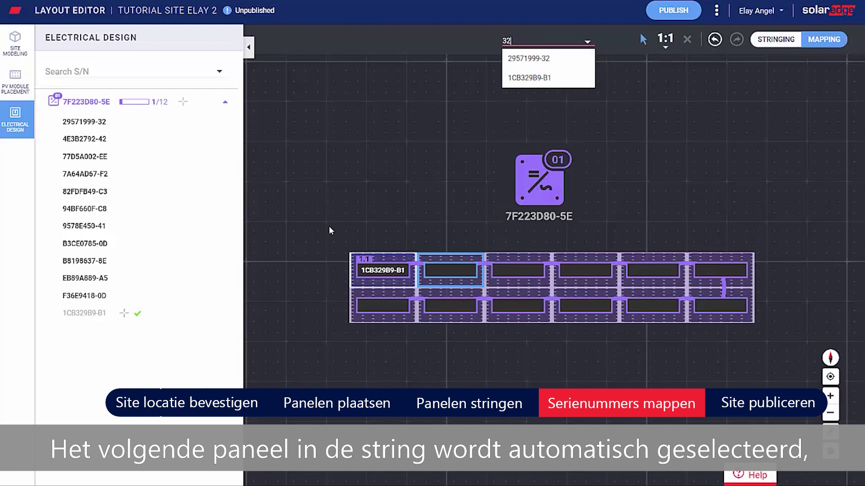
{"action": "key", "text": "Down"}
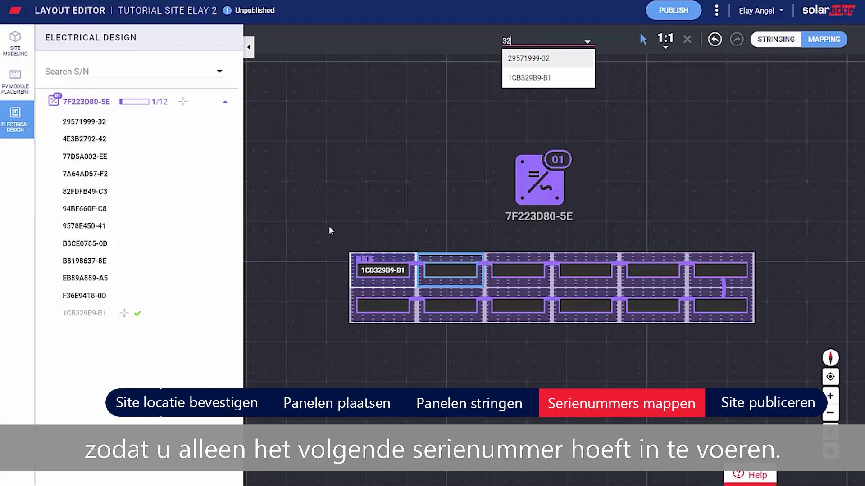
{"action": "key", "text": "Return"}
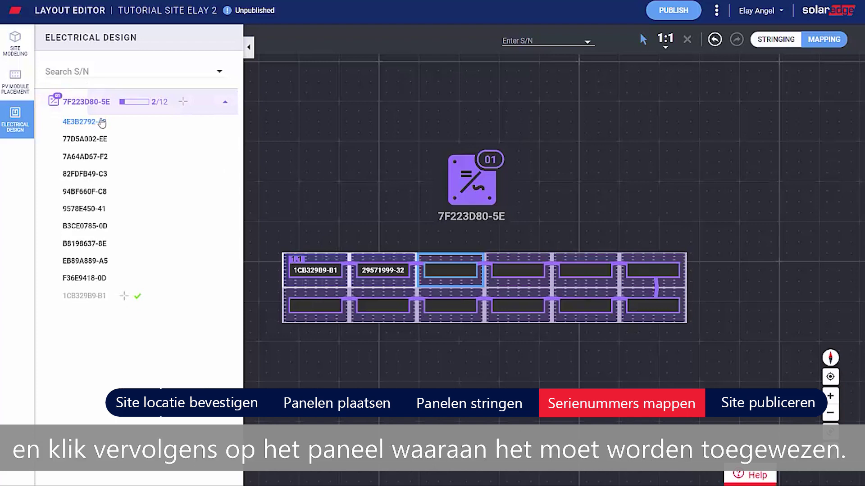
Step: Map serials 4E3B2792-42, 77D5A002-EE, 7A64AD67-F2 and 82FDFB49-C3 to top-row panels three to six
{"action": "left_click", "coordinate": [101, 123]}
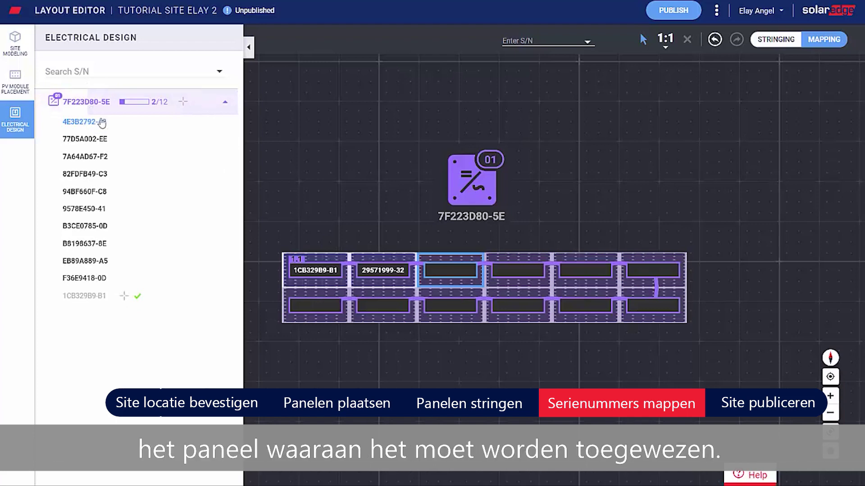
{"action": "left_click", "coordinate": [453, 279]}
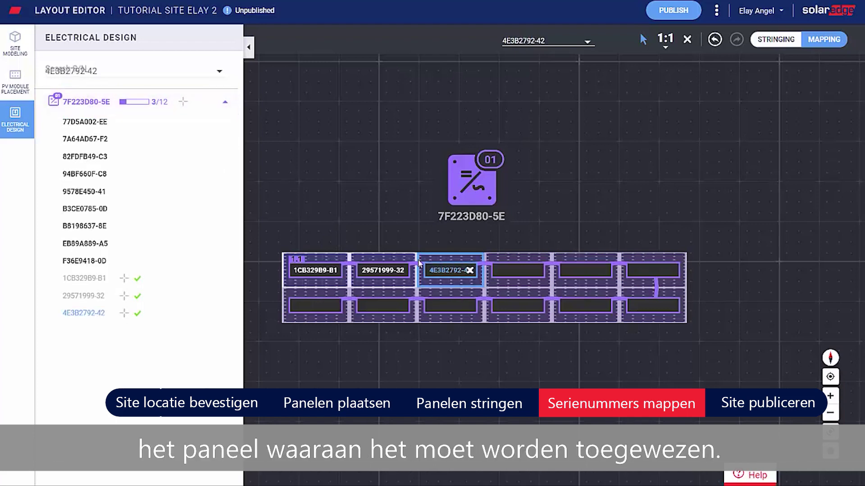
{"action": "left_click", "coordinate": [397, 217]}
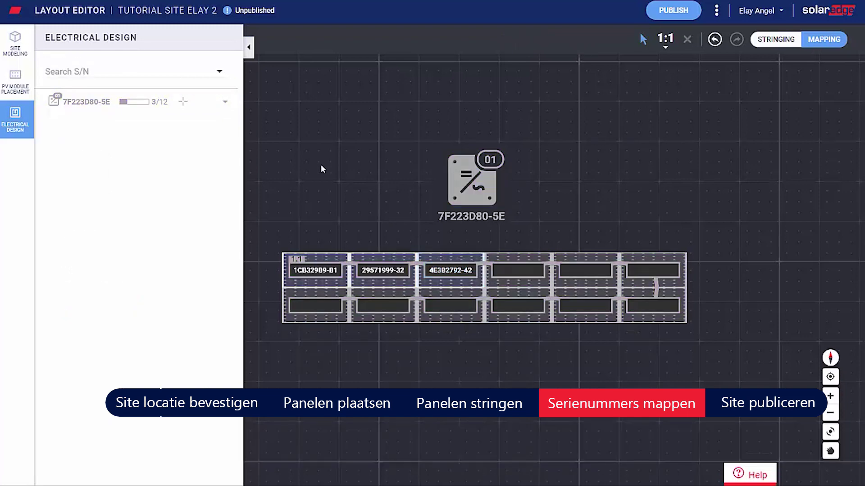
{"action": "left_click", "coordinate": [227, 105]}
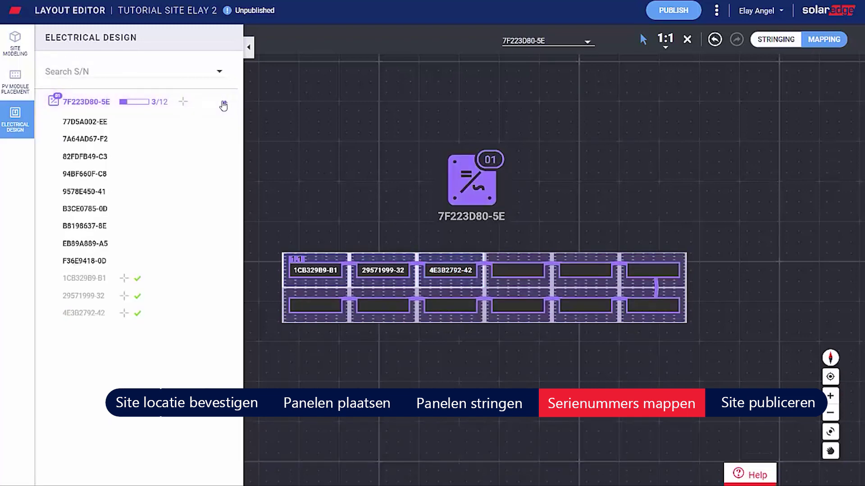
{"action": "left_click", "coordinate": [522, 273]}
{"action": "left_click", "coordinate": [587, 271]}
{"action": "left_click", "coordinate": [653, 272]}
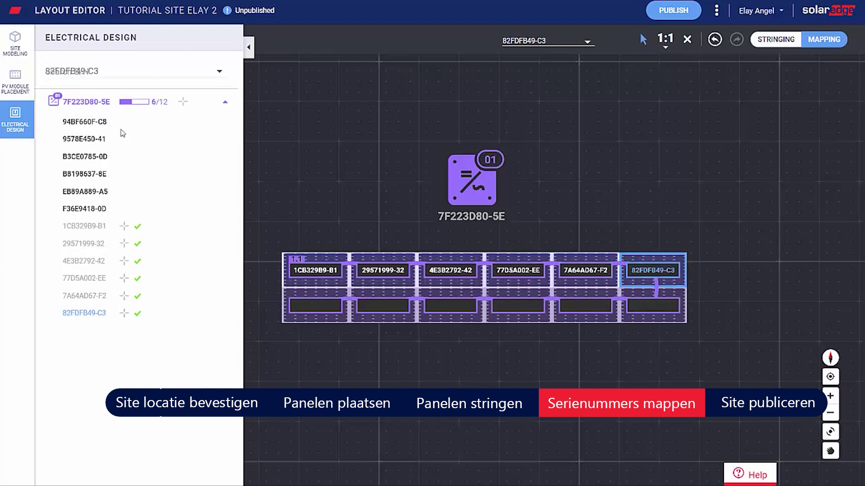
Step: Map the six remaining serials to the bottom-row panels, reaching 12/12, then start publishing
{"action": "left_click", "coordinate": [84, 122]}
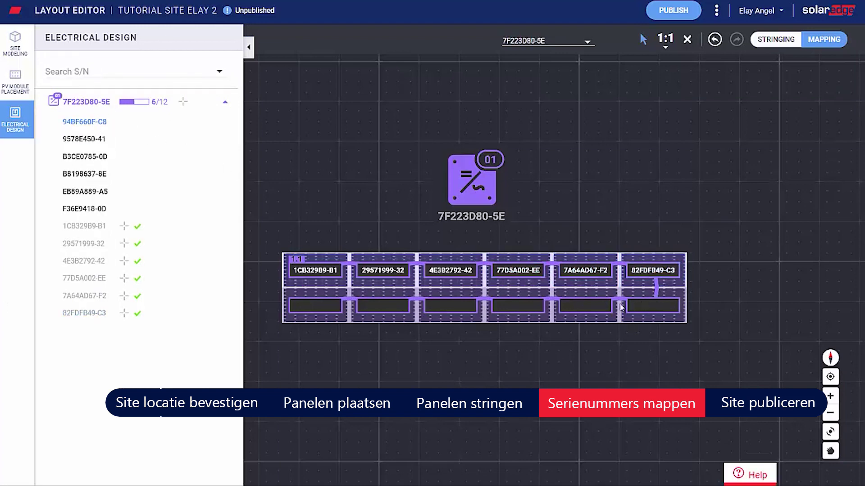
{"action": "left_click", "coordinate": [585, 306]}
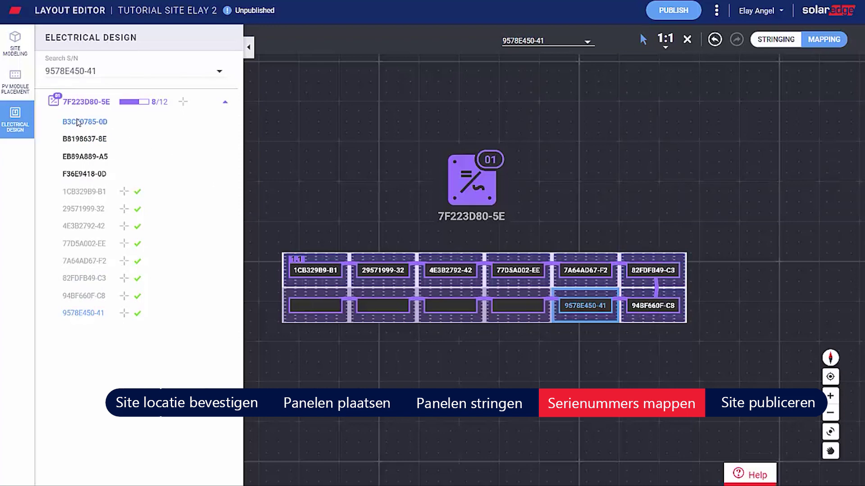
{"action": "left_click", "coordinate": [517, 307]}
{"action": "left_click", "coordinate": [435, 314]}
{"action": "left_click", "coordinate": [383, 307]}
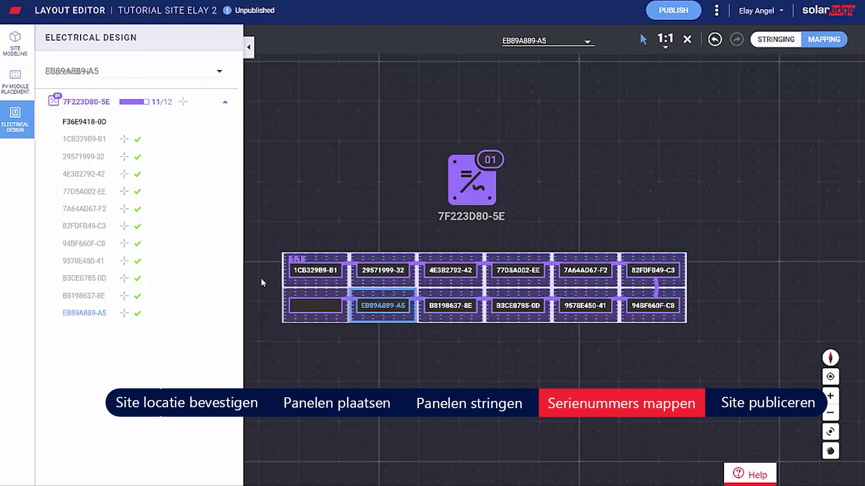
{"action": "left_click", "coordinate": [315, 307]}
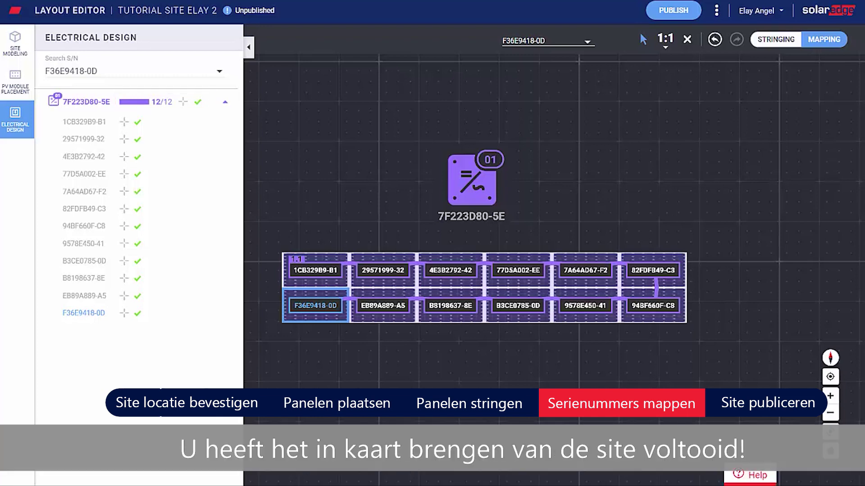
{"action": "left_click", "coordinate": [690, 12]}
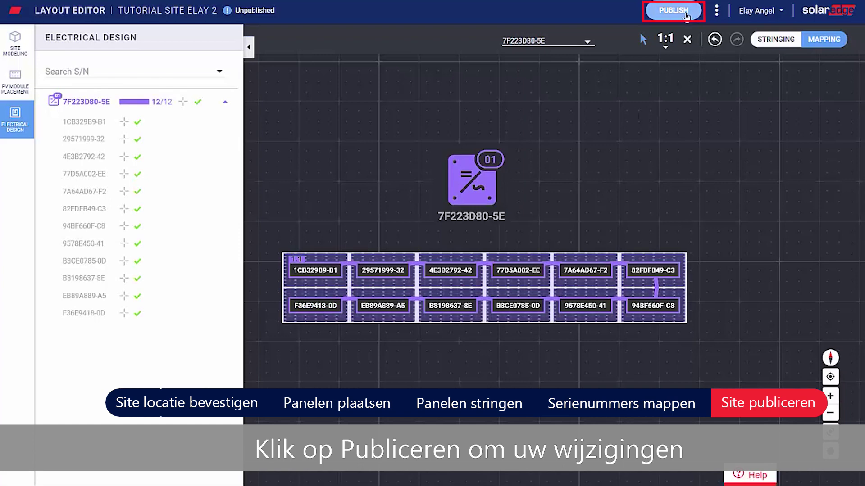